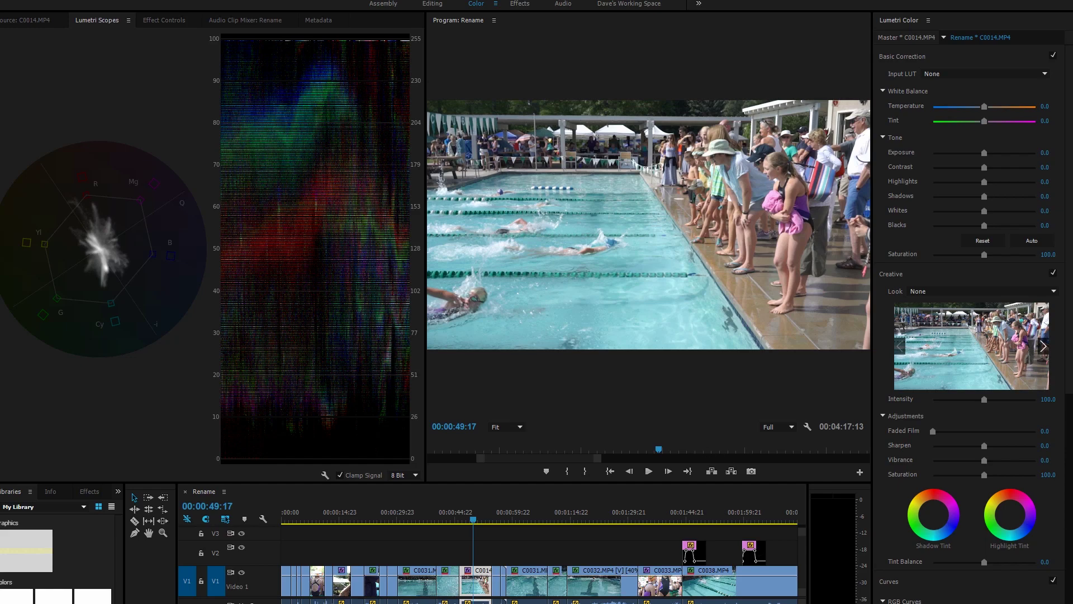
Step: Switch to Lightroom's Develop view of the swimmer photo P1230724.RW2 for comparison
key("alt+Tab")
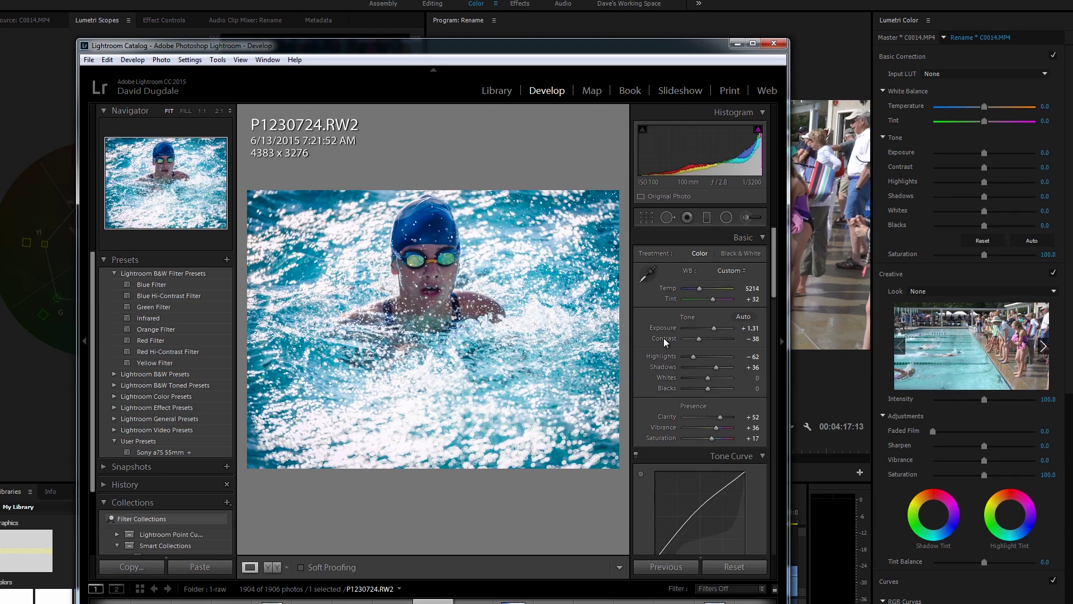
Step: Compare much lower and higher Contrast on the swimmer photo, then enter -48 and settle at -40
double_click(664, 337)
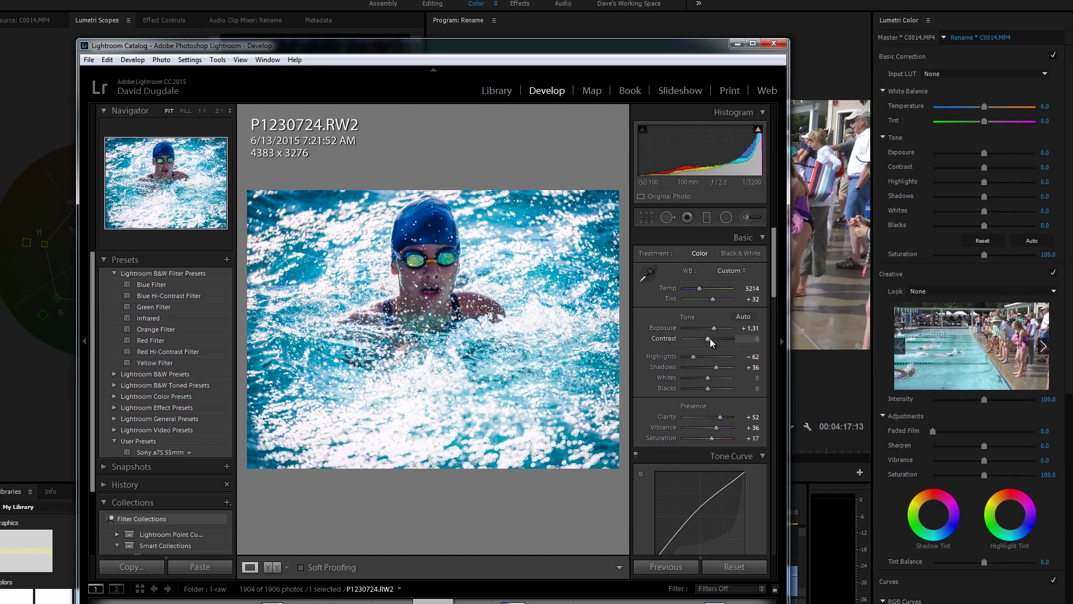
left_click_drag(713, 338, 676, 340)
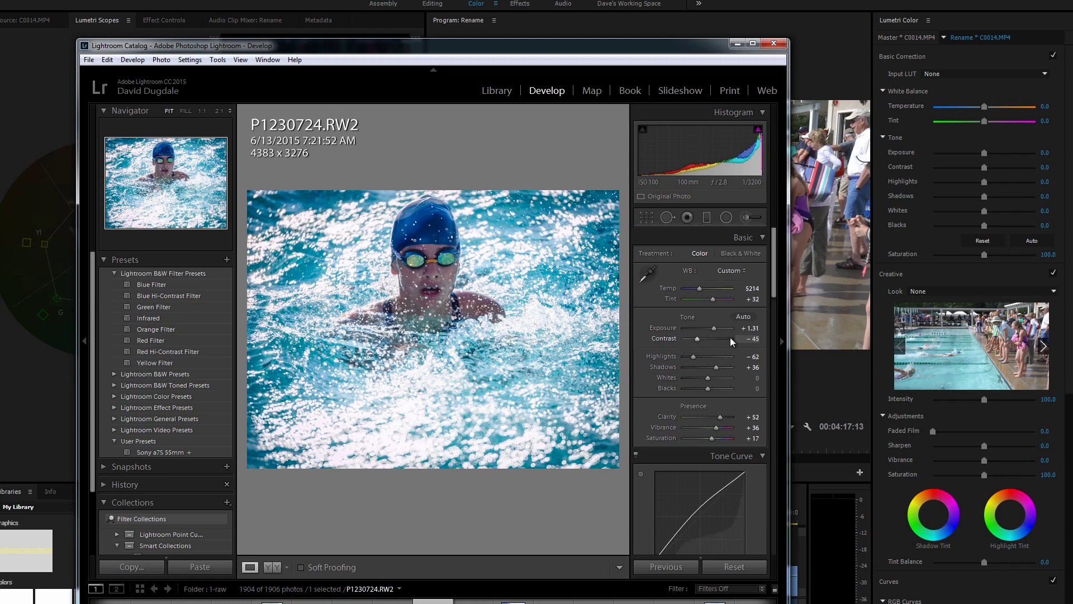
left_click_drag(729, 336, 694, 339)
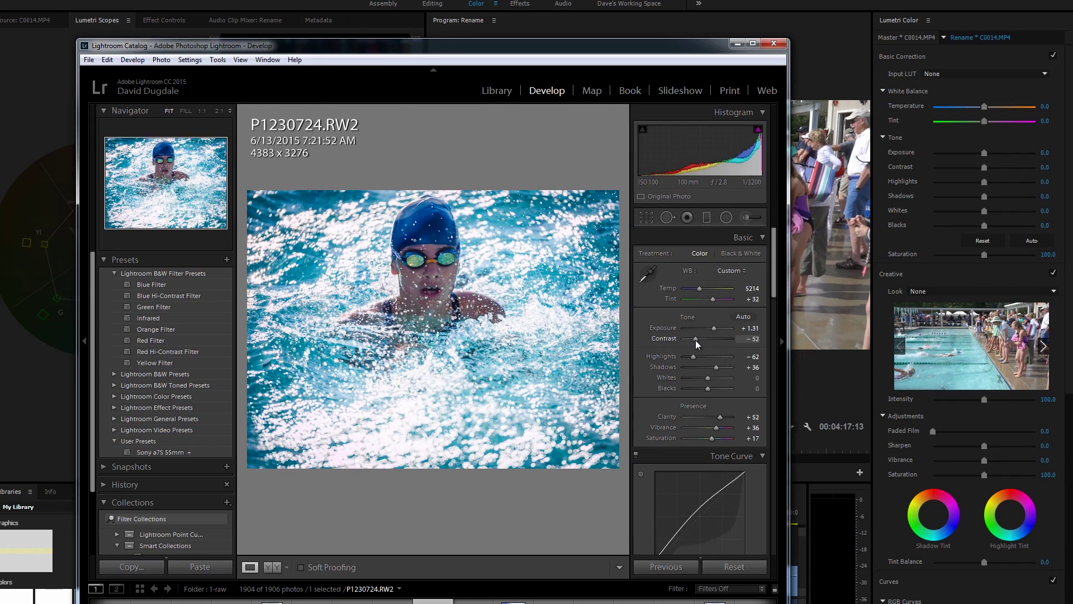
left_click(749, 339)
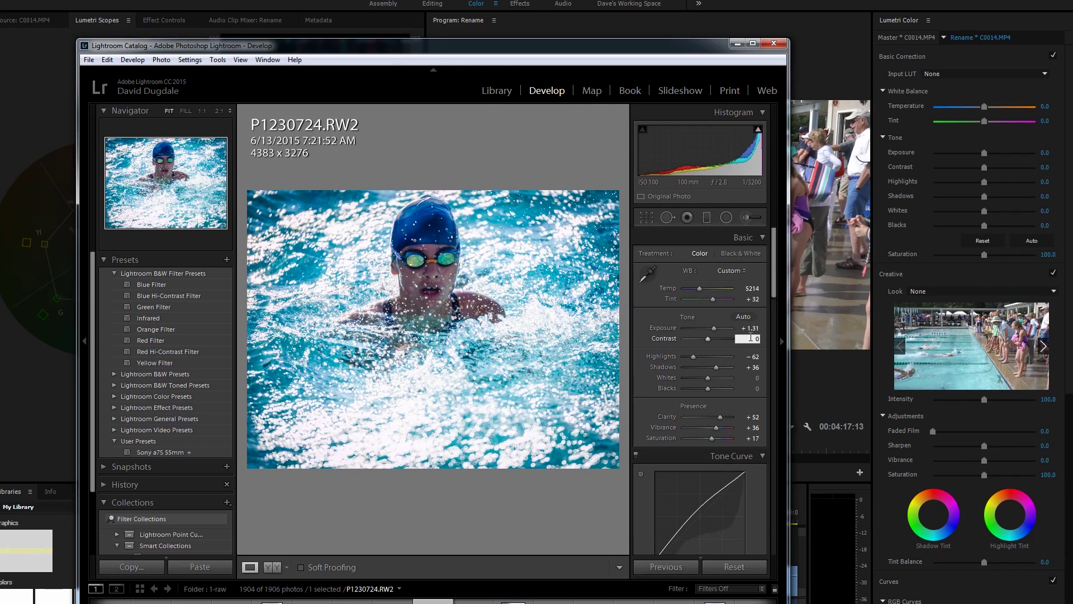
type("-48")
key("Return")
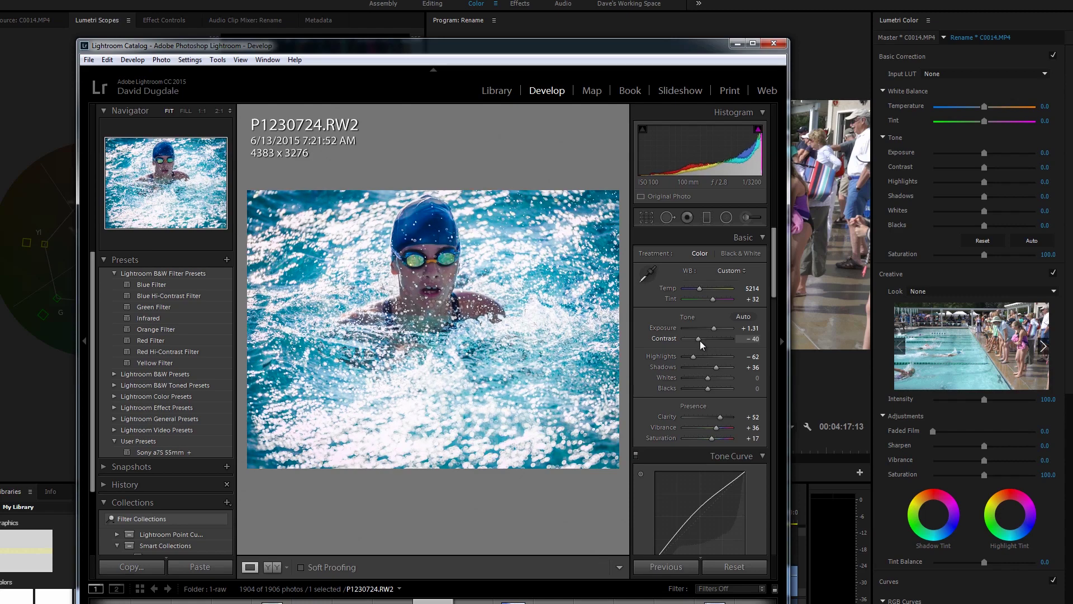
left_click(698, 339)
Step: Back in Premiere, raise the pool clip's Contrast to about 20, then reset it to 0
left_click(938, 143)
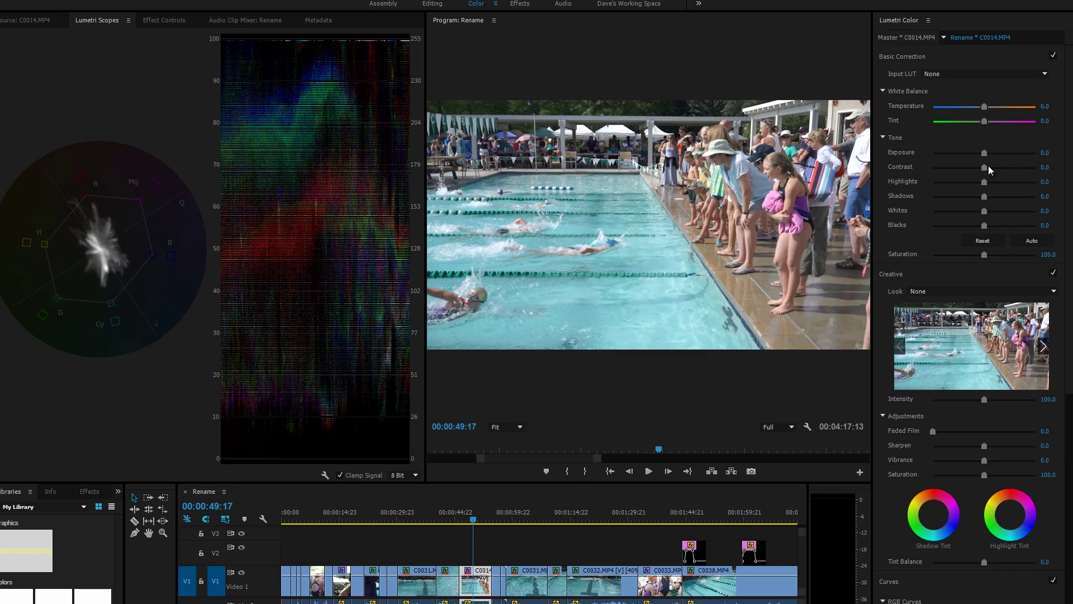
left_click_drag(986, 167, 1005, 171)
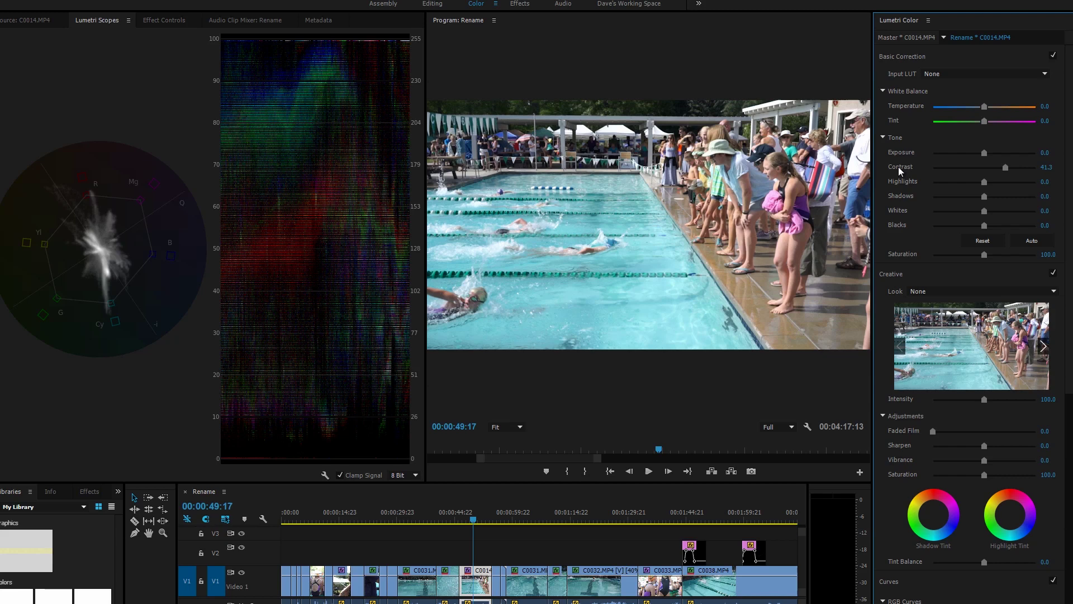
left_click(1047, 167)
type("0")
key("Return")
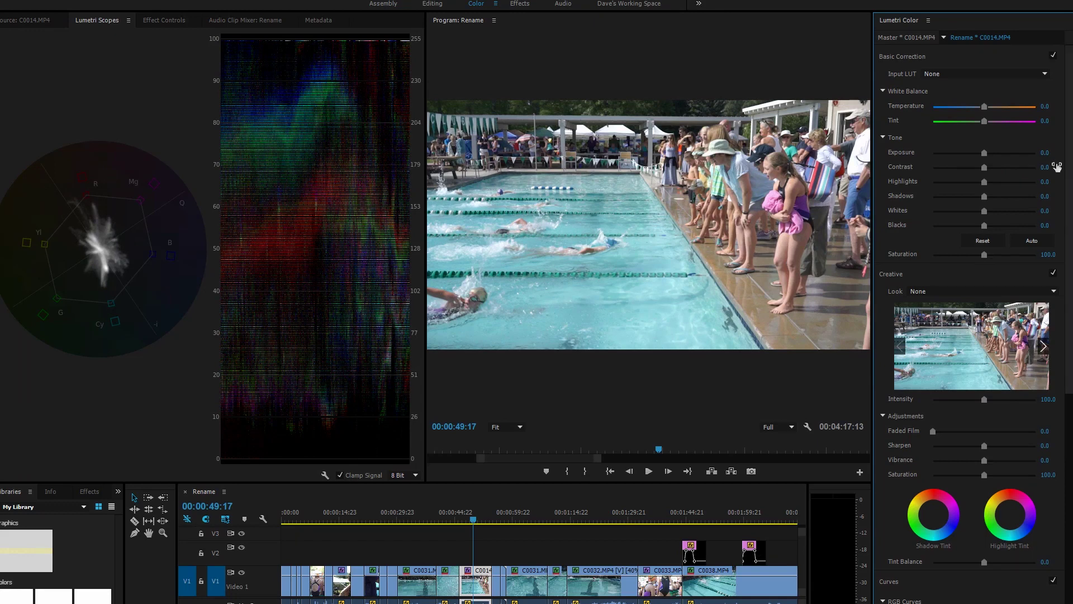
Step: Try Contrast at about 37, reset it to 0.0, and bring the Lightroom photo fully into view
left_click_drag(983, 167, 1003, 169)
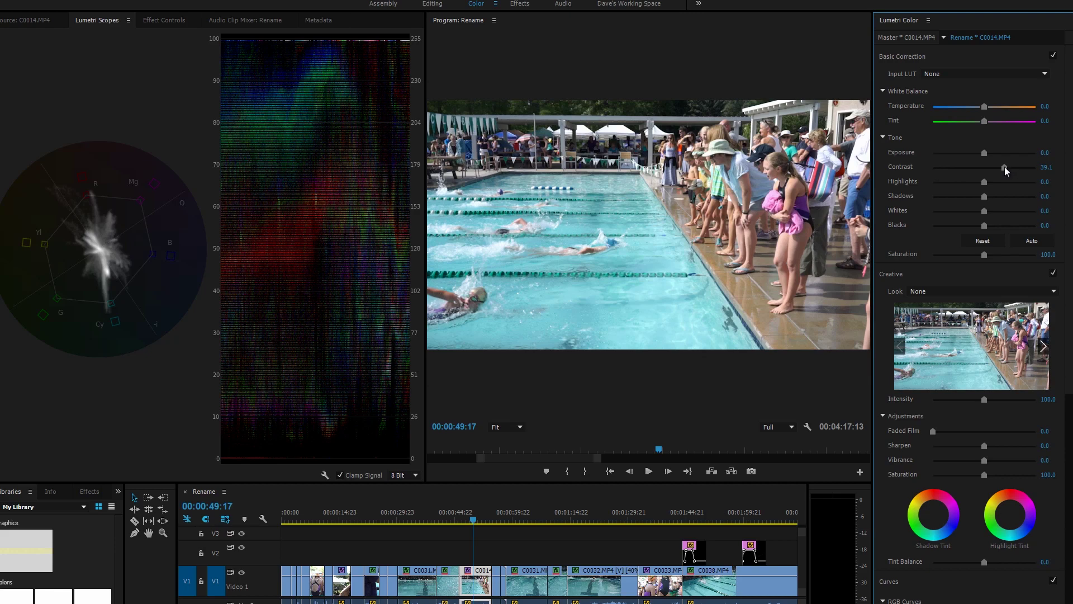
double_click(942, 167)
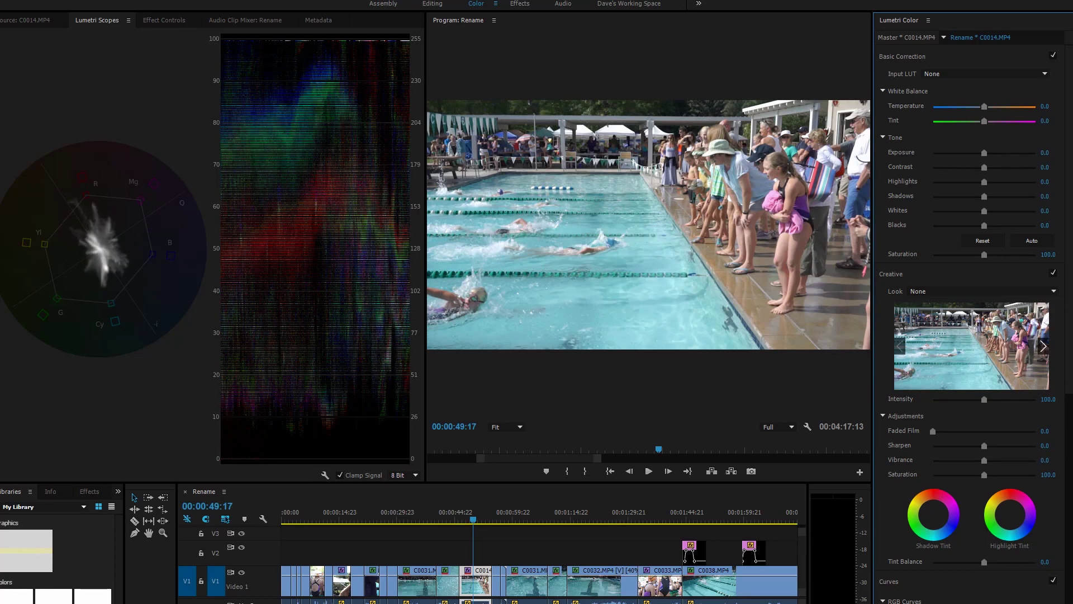
key("alt+Tab")
left_click_drag(471, 62, 776, 43)
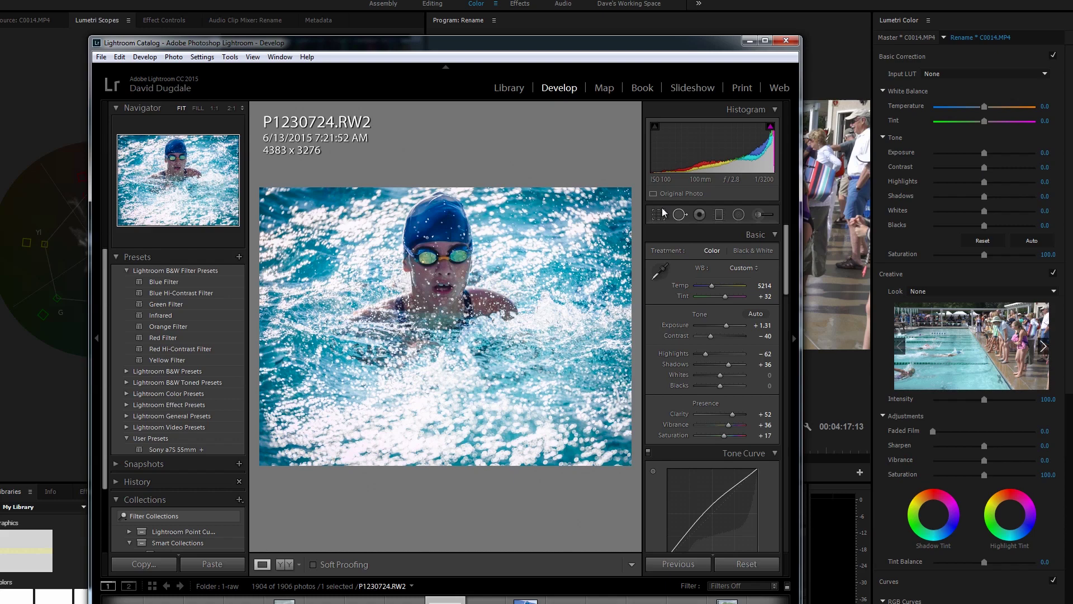
Step: Try the pool clip's Contrast at about 15 and 50 before settling at 38.0
left_click(963, 212)
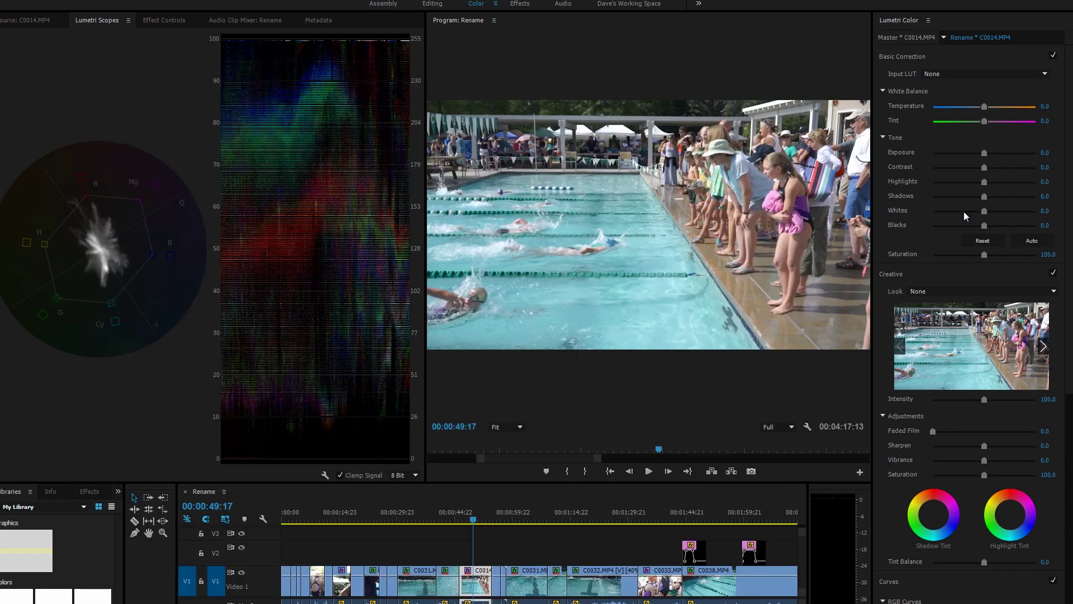
left_click_drag(985, 168, 1002, 169)
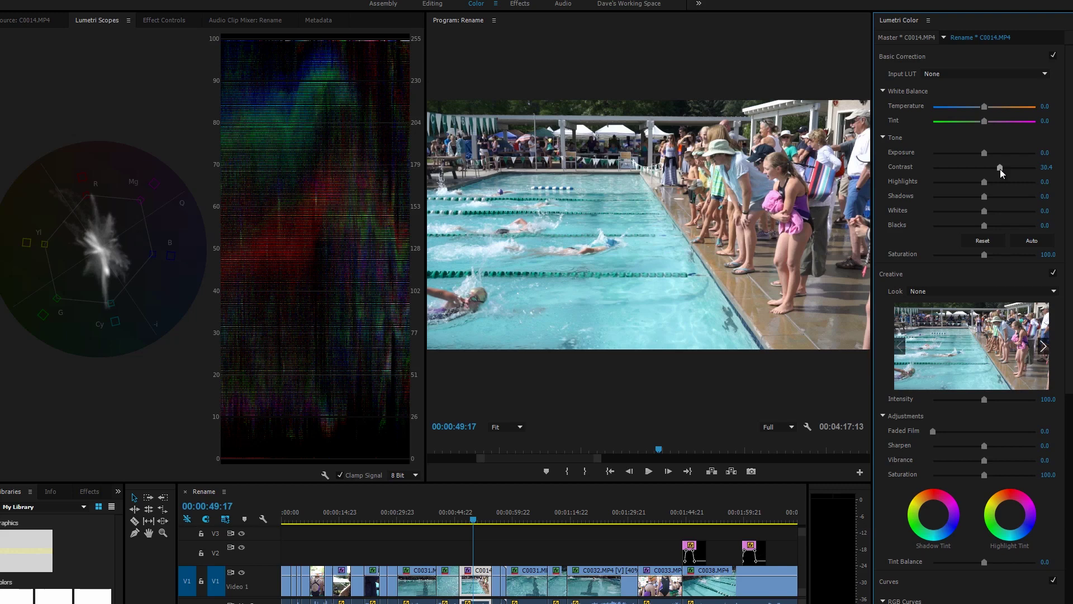
mouse_move(1000, 168)
left_mouse_down()
mouse_move(1019, 166)
mouse_move(1011, 168)
left_mouse_up()
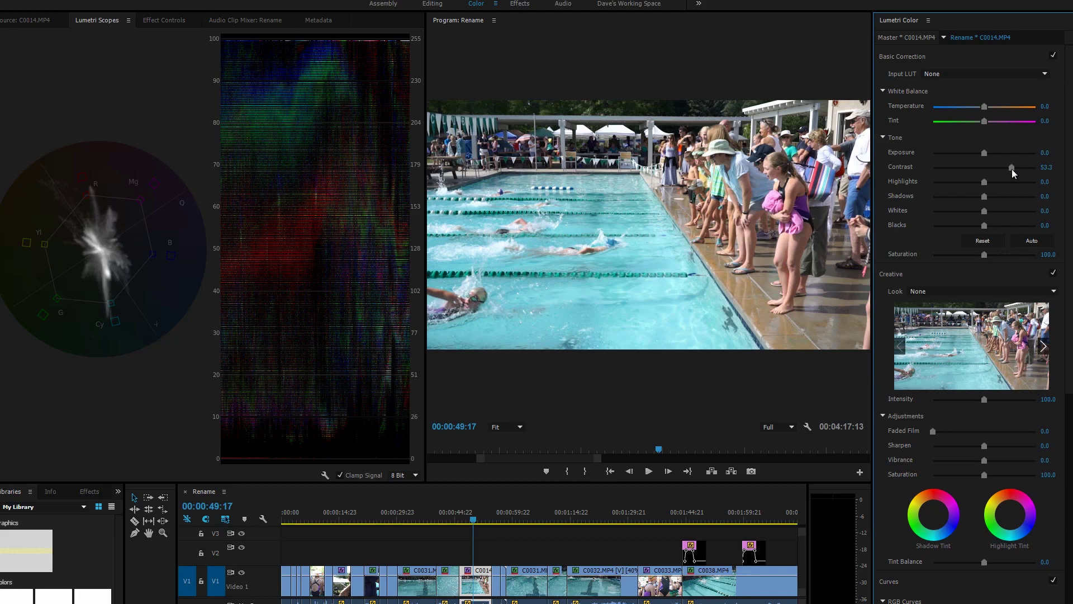
mouse_move(999, 168)
left_mouse_down()
mouse_move(1019, 166)
mouse_move(1006, 166)
left_mouse_up()
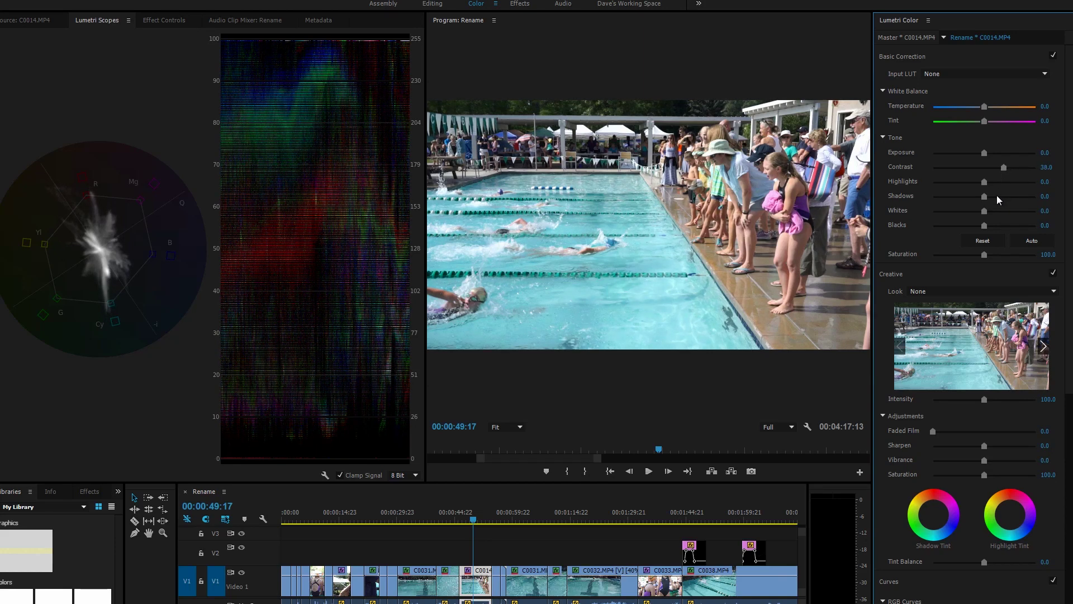
Step: On the master C0014.MP4 clip, restore the scopes and sweep Contrast from about 23 across its range
left_click(903, 37)
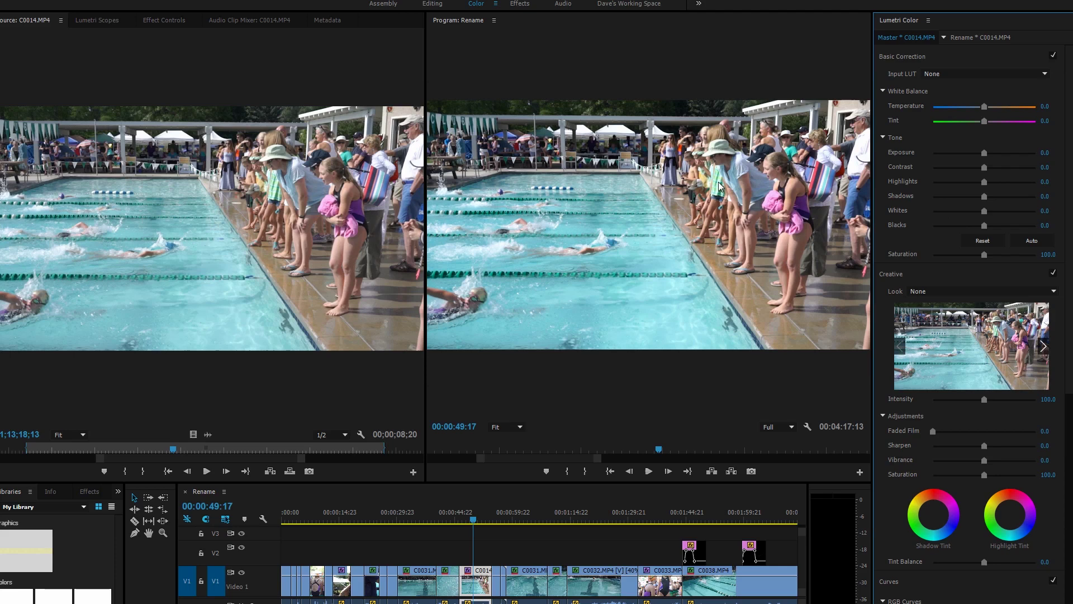
left_click(90, 22)
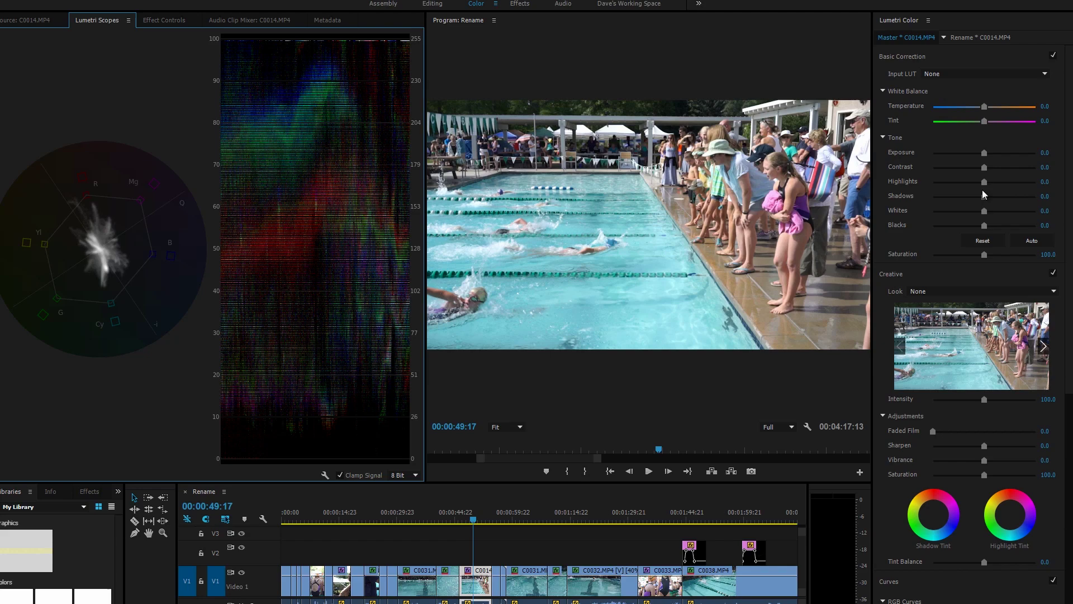
left_click_drag(984, 167, 1032, 170)
left_click_drag(905, 162, 1037, 168)
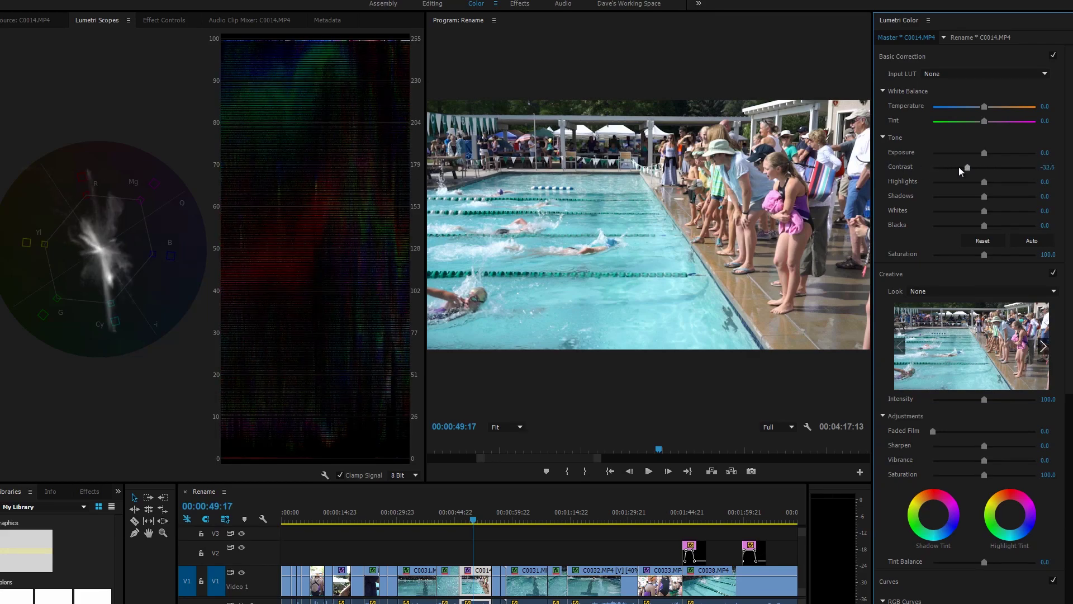
Step: Compare low and high Contrast, reset the master clip's Contrast to 0, and show the Rename clip's grade
mouse_move(958, 166)
left_mouse_down()
mouse_move(935, 167)
mouse_move(1025, 168)
mouse_move(947, 169)
left_mouse_up()
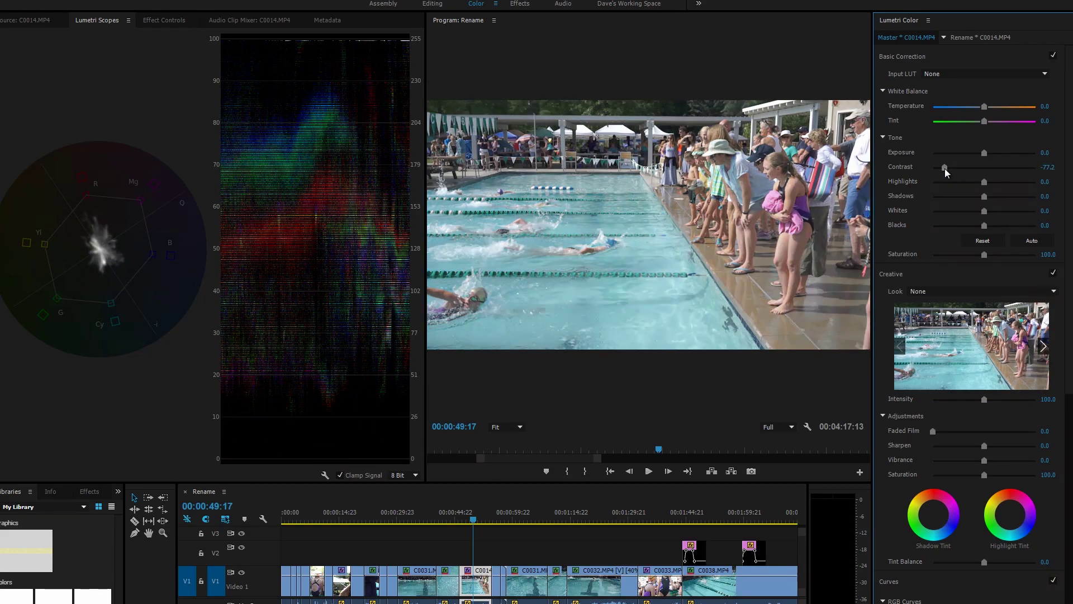
left_click_drag(946, 166, 984, 167)
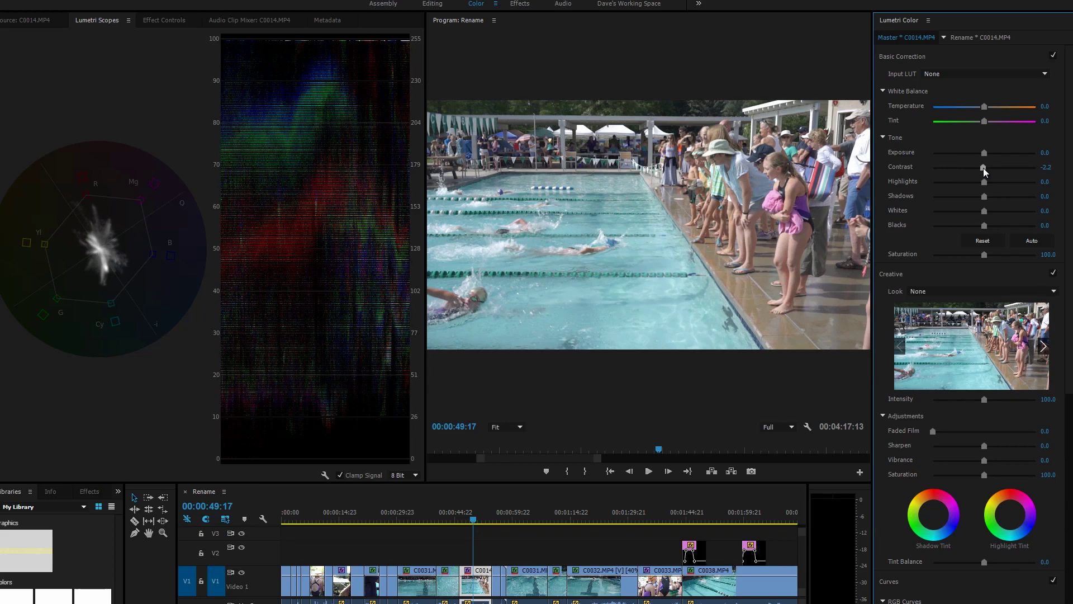
double_click(983, 167)
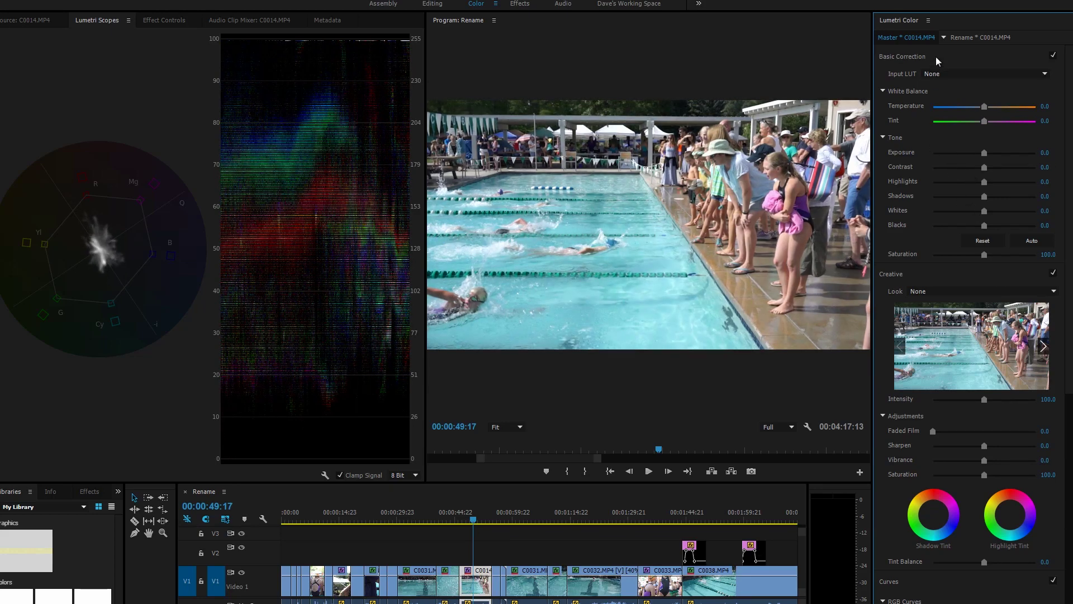
left_click(964, 36)
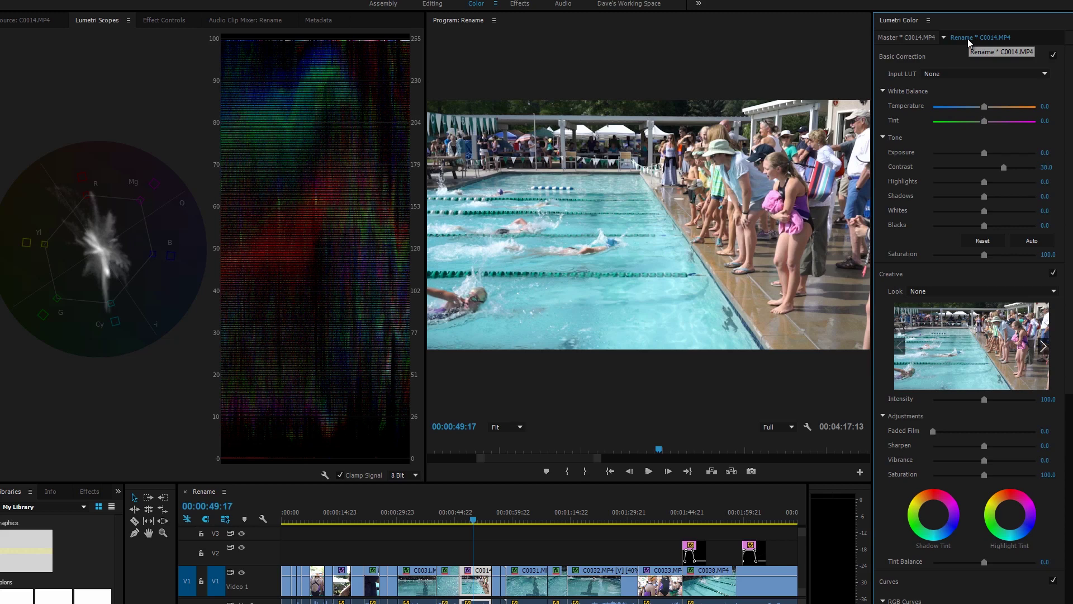
Step: In Basic Correction, adjust Contrast to 45.7, Highlights to -19.6, Shadows to 3.3, and Saturation to 106.5
left_click_drag(998, 168, 1000, 169)
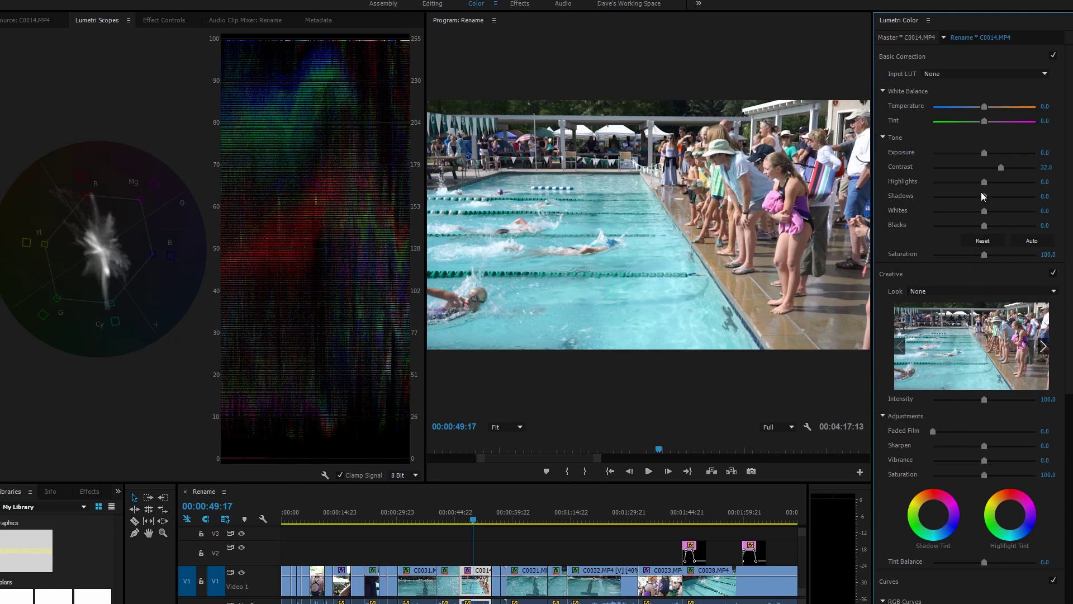
mouse_move(985, 182)
left_mouse_down()
mouse_move(975, 183)
mouse_move(996, 195)
mouse_move(984, 196)
mouse_move(998, 195)
mouse_move(988, 197)
left_mouse_up()
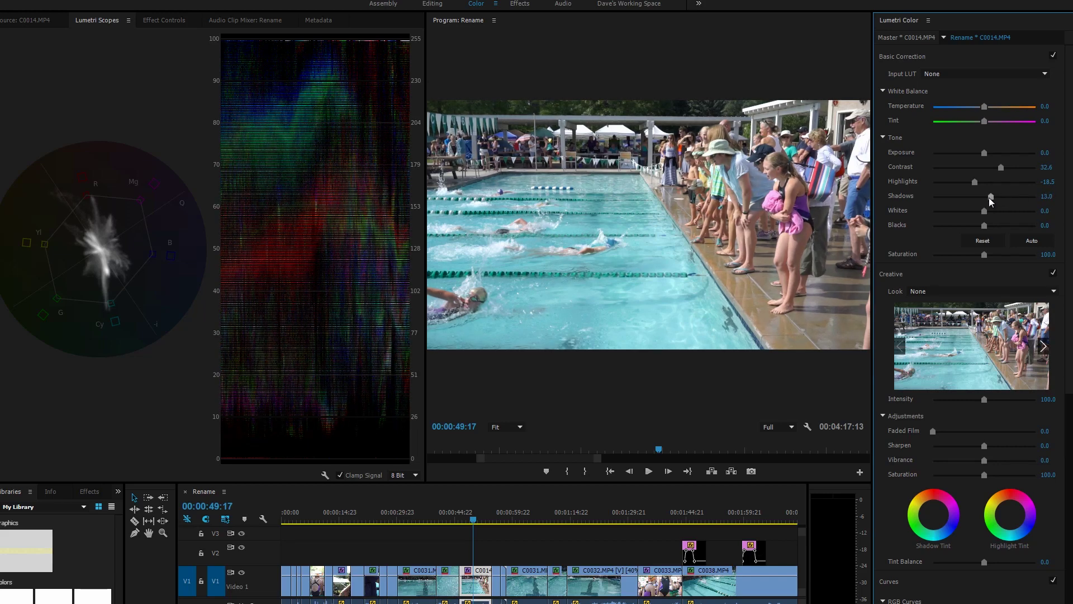
left_click(1003, 167)
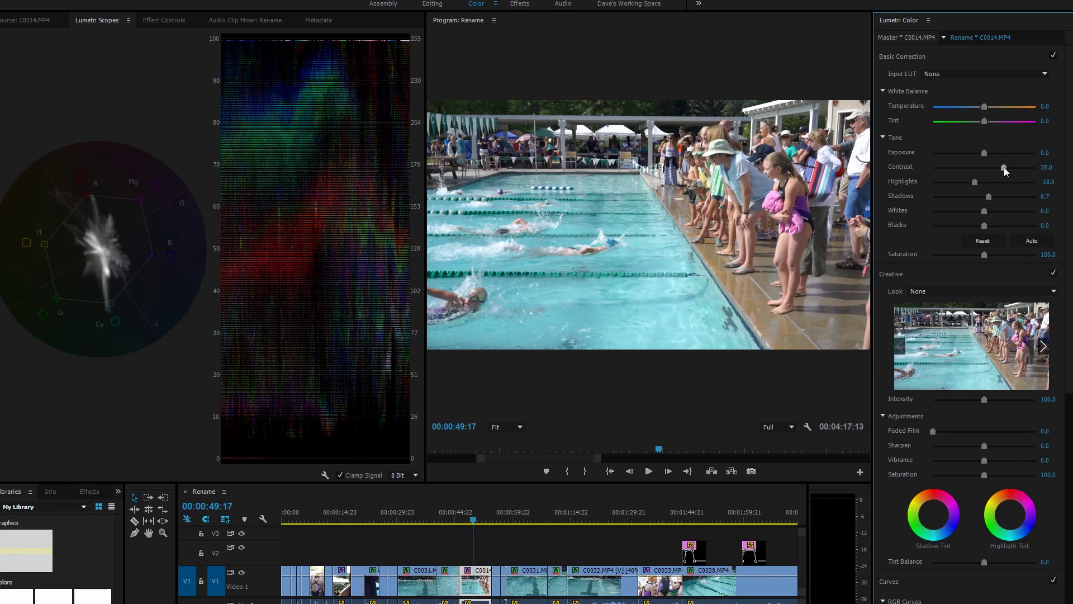
left_click(975, 182)
left_click_drag(988, 197, 1005, 169)
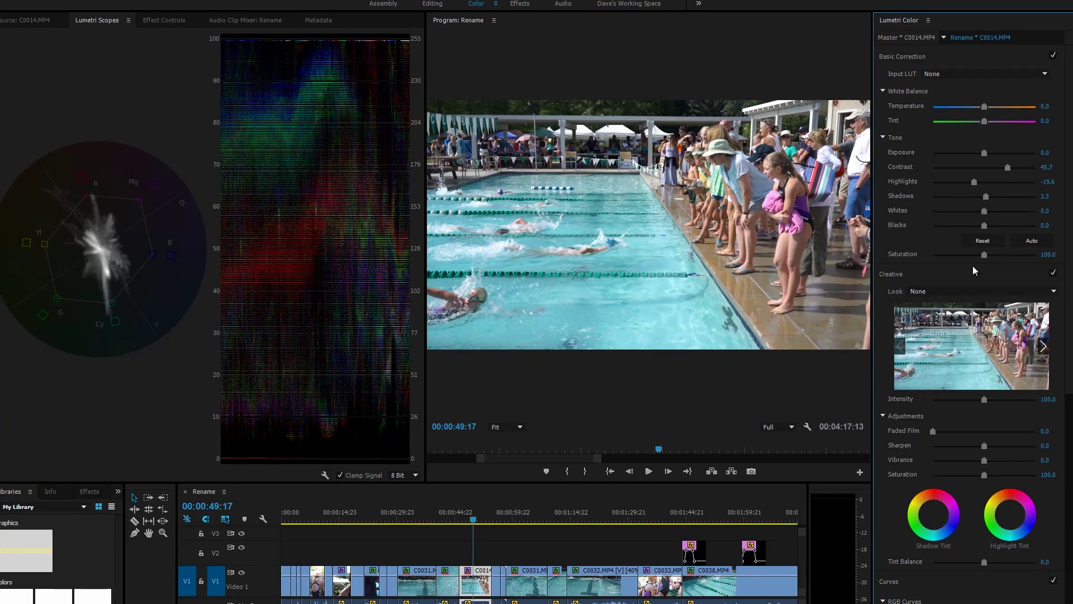
left_click_drag(992, 253, 988, 254)
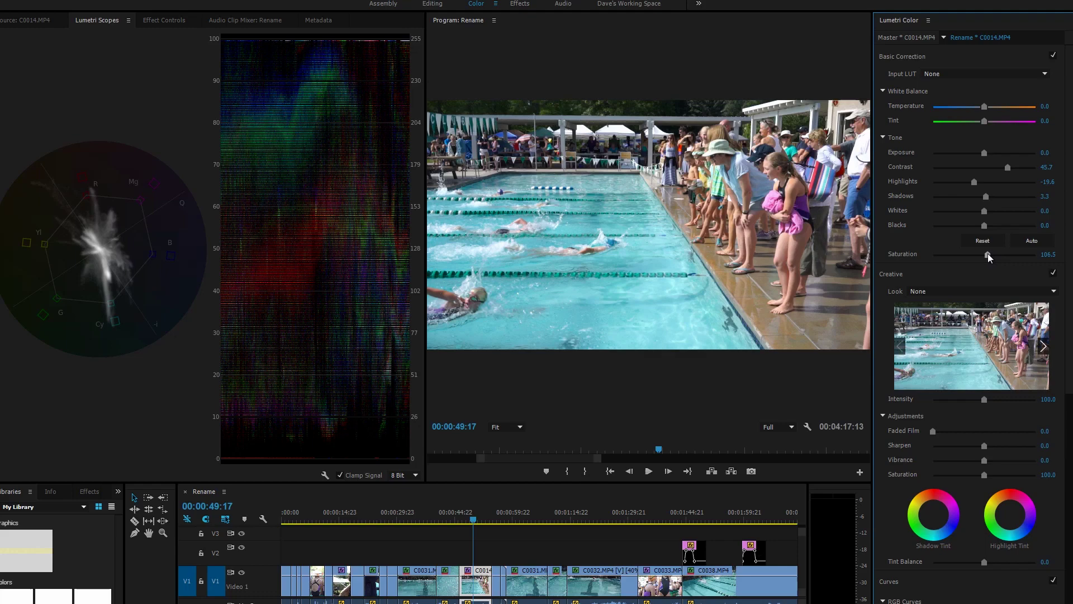
Step: Add control points on the Hue Saturation curve and boost saturation of the cyan-blue pool tones
scroll(906, 468, "down", 2)
scroll(906, 468, "down", 10)
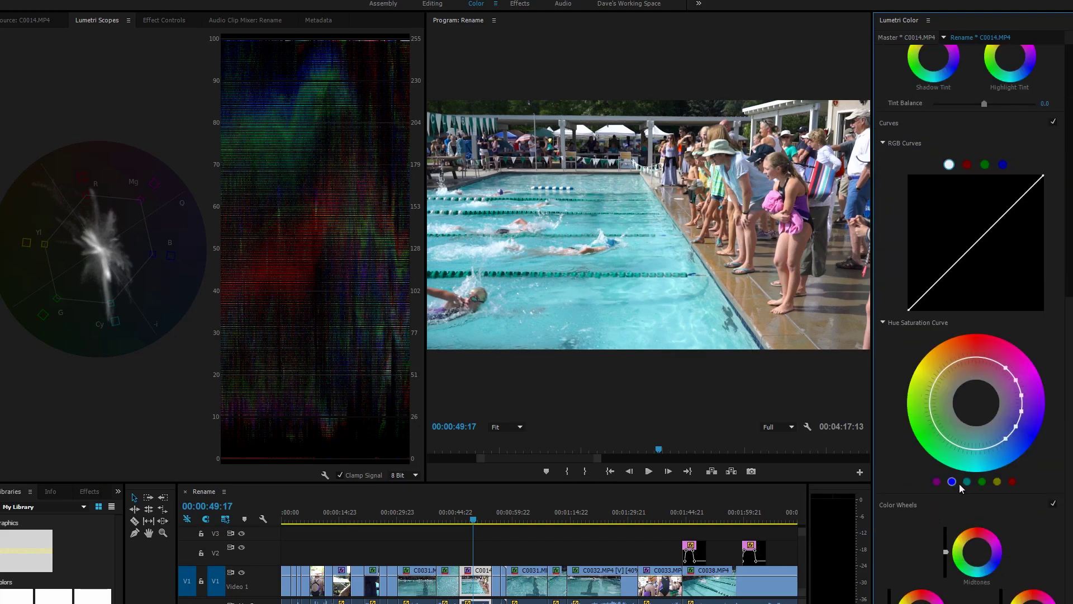
left_click(981, 481)
left_click(997, 482)
left_click(1011, 481)
left_click(967, 481)
left_click_drag(976, 452, 977, 455)
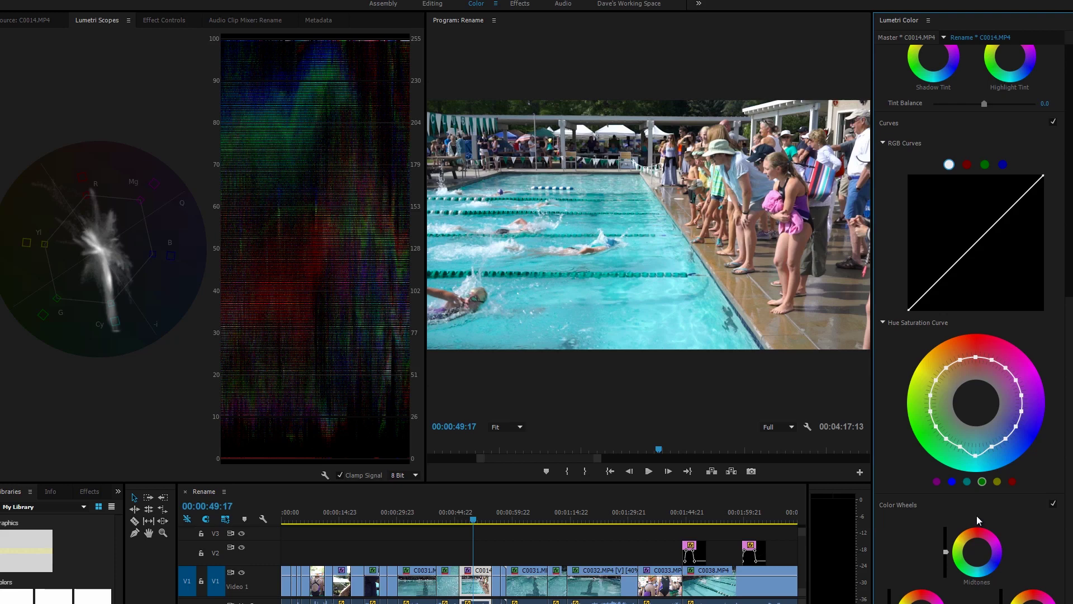
Step: Bring the Midtones level back near neutral and nudge the Highlights level up slightly
scroll(977, 516, "down", 2)
mouse_move(947, 489)
left_mouse_down()
mouse_move(949, 478)
mouse_move(954, 496)
left_mouse_up()
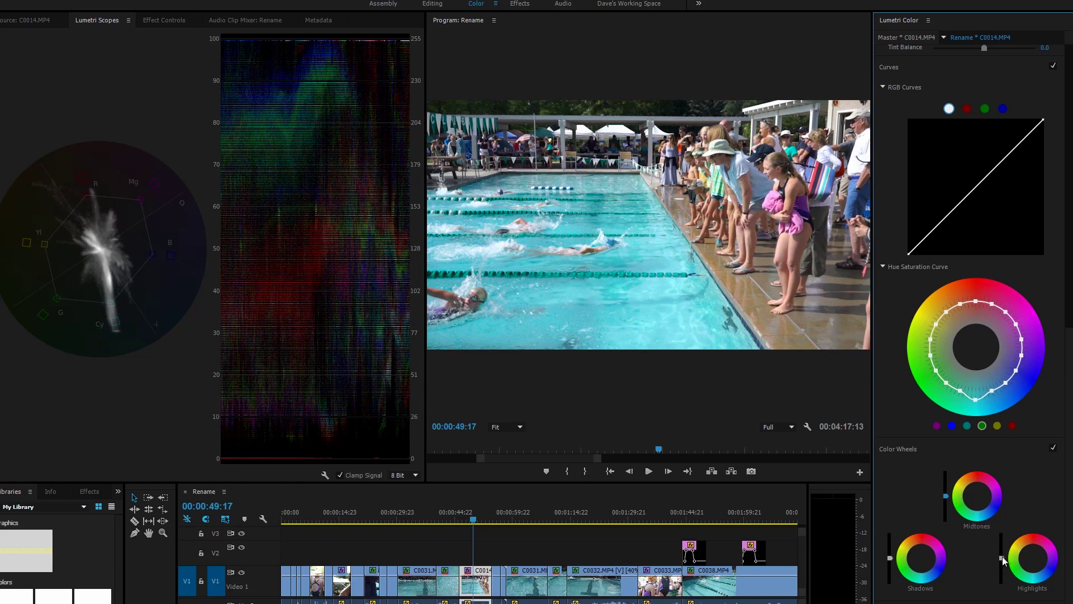
left_click_drag(1001, 559, 1003, 556)
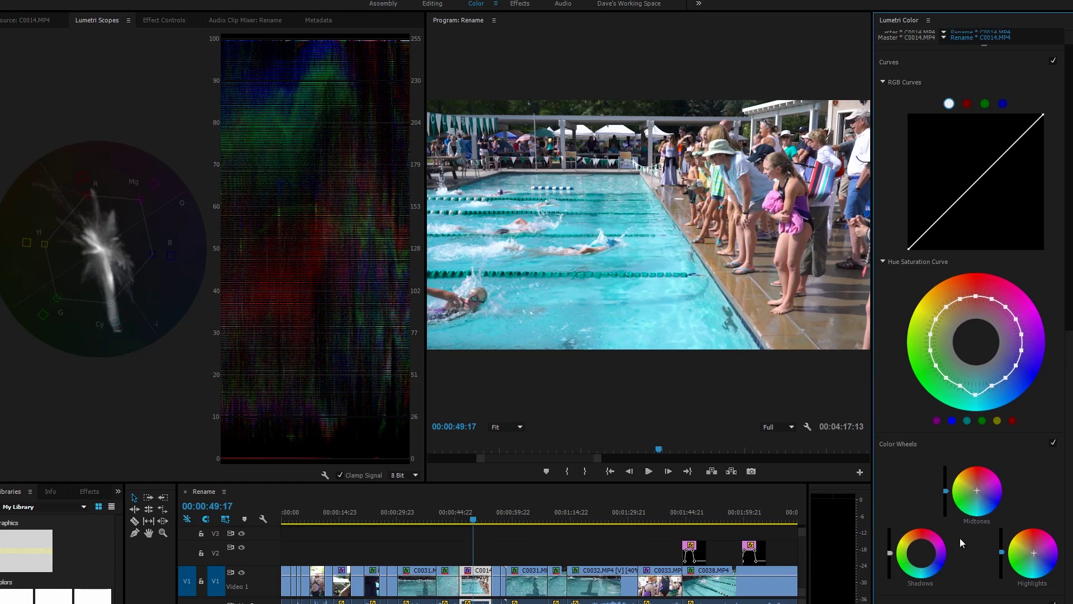
scroll(960, 538, "up", 3)
scroll(960, 537, "down", 3)
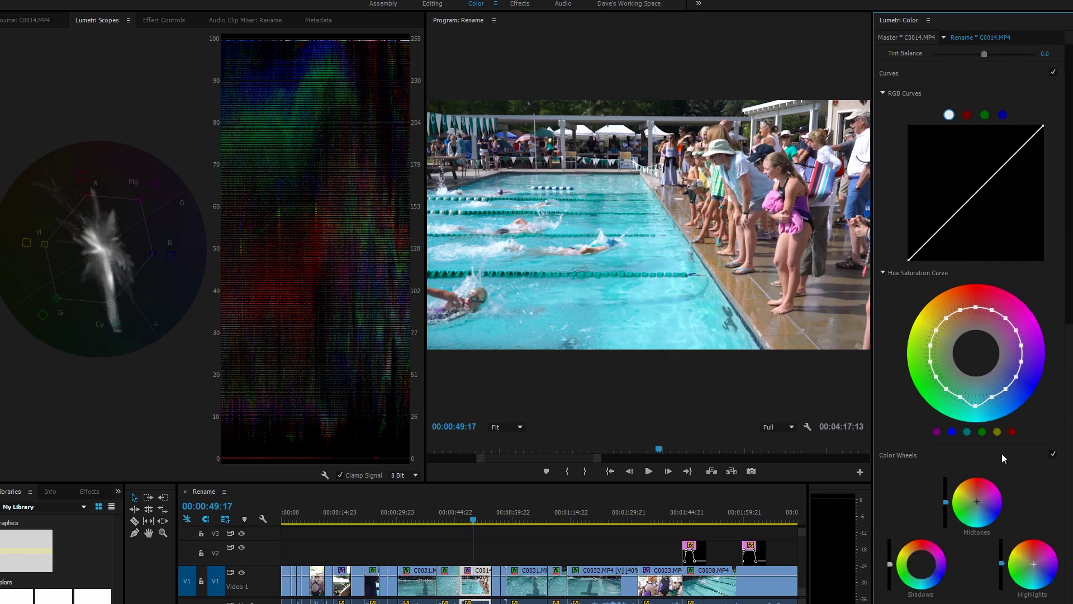
left_click(1053, 455)
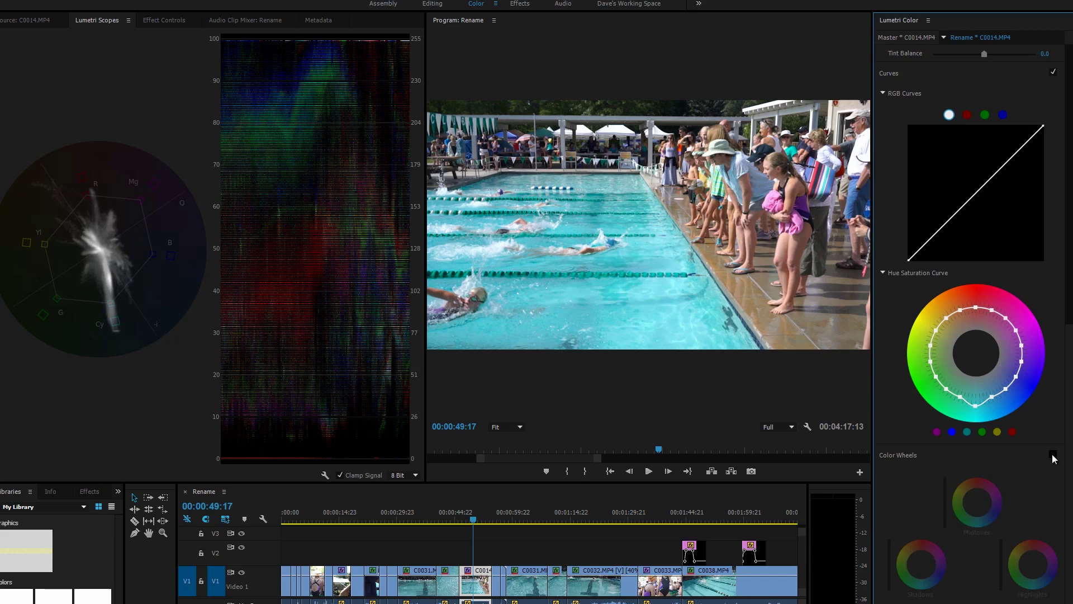
left_click(1054, 455)
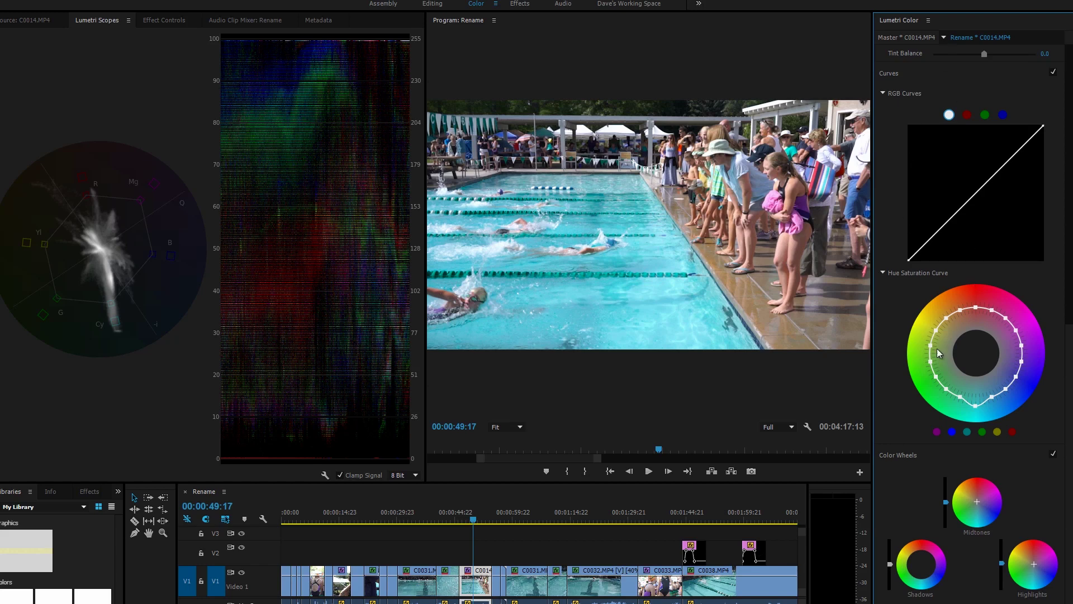
Step: In the Effects workspace, toggle Lumetri Color off and back on to compare the grade
left_click_drag(1069, 341, 1068, 159)
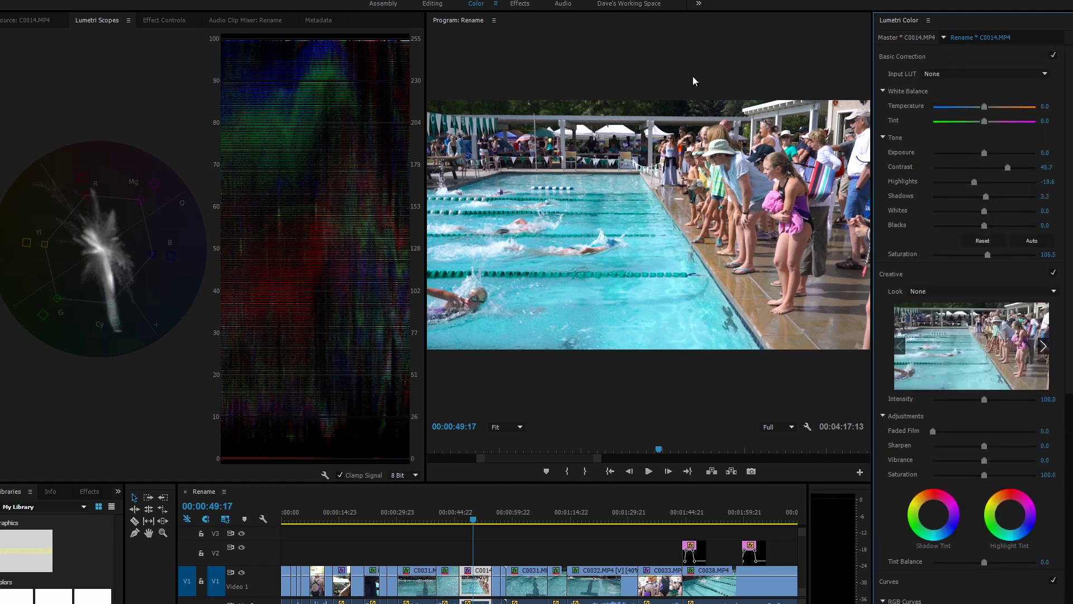
left_click(525, 5)
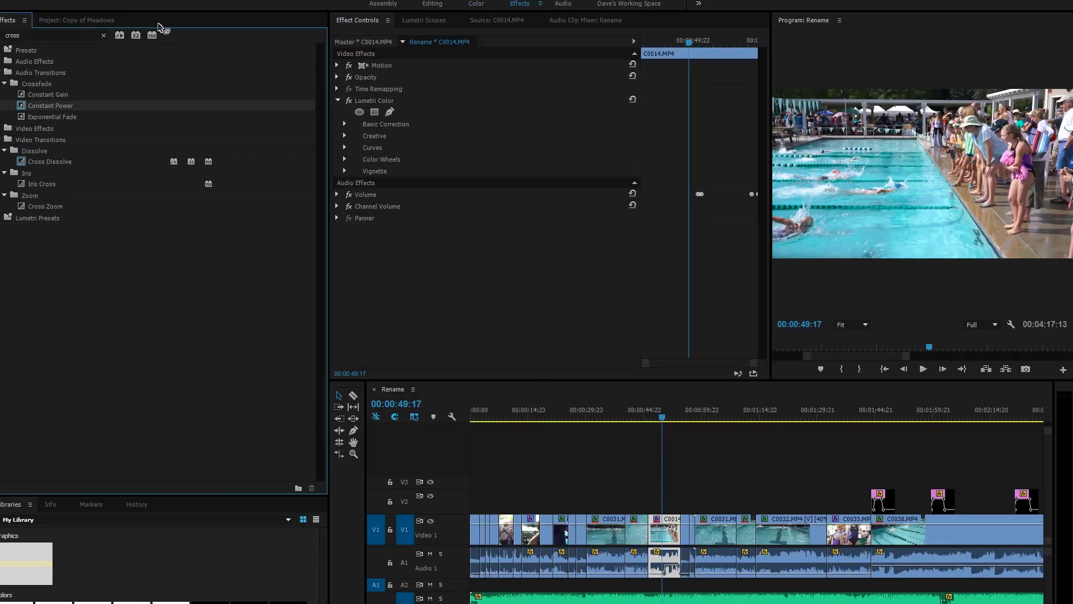
left_click(348, 103)
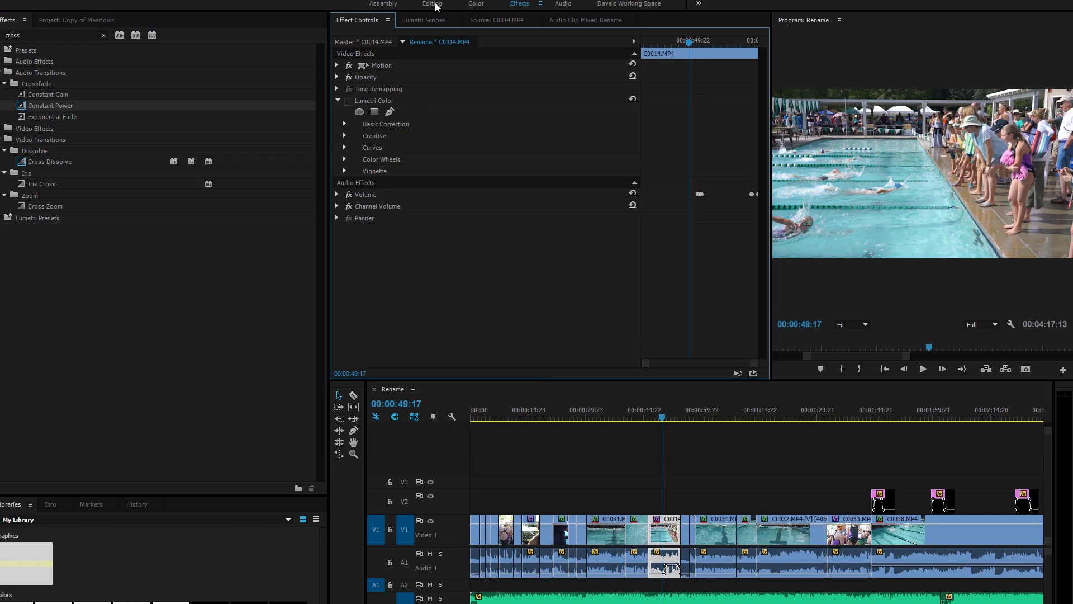
left_click(349, 101)
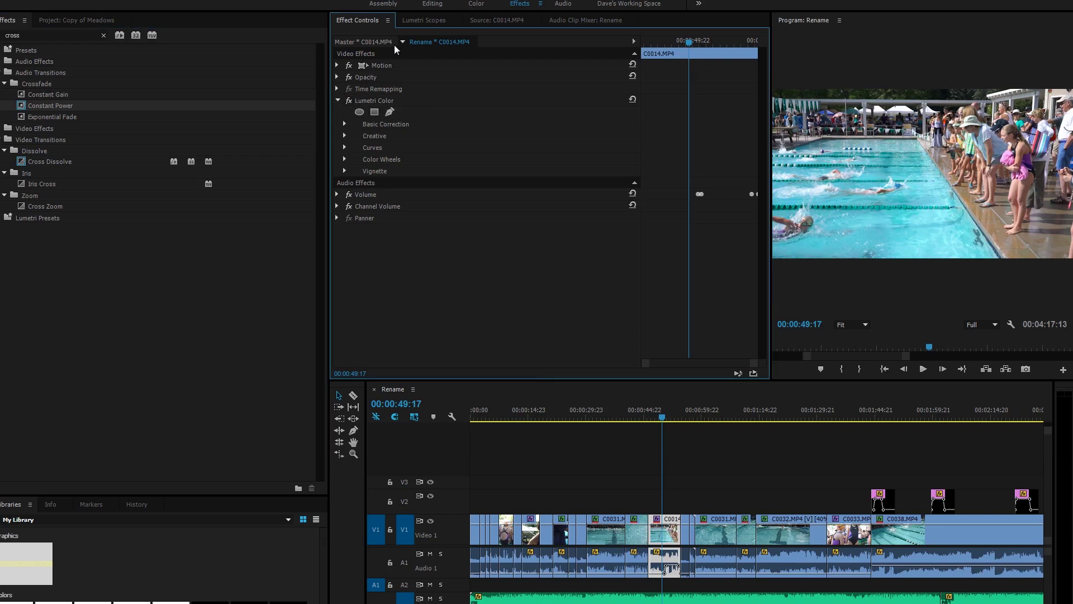
Step: In the Editing workspace, view the clip without and with Lumetri Color, leaving it enabled
left_click(435, 4)
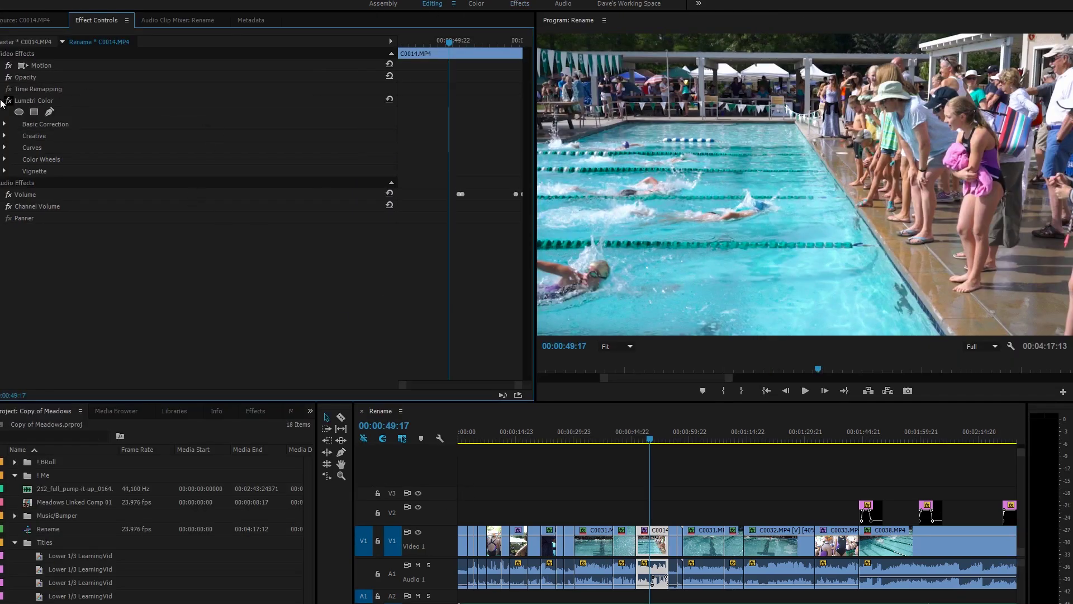
left_click(9, 102)
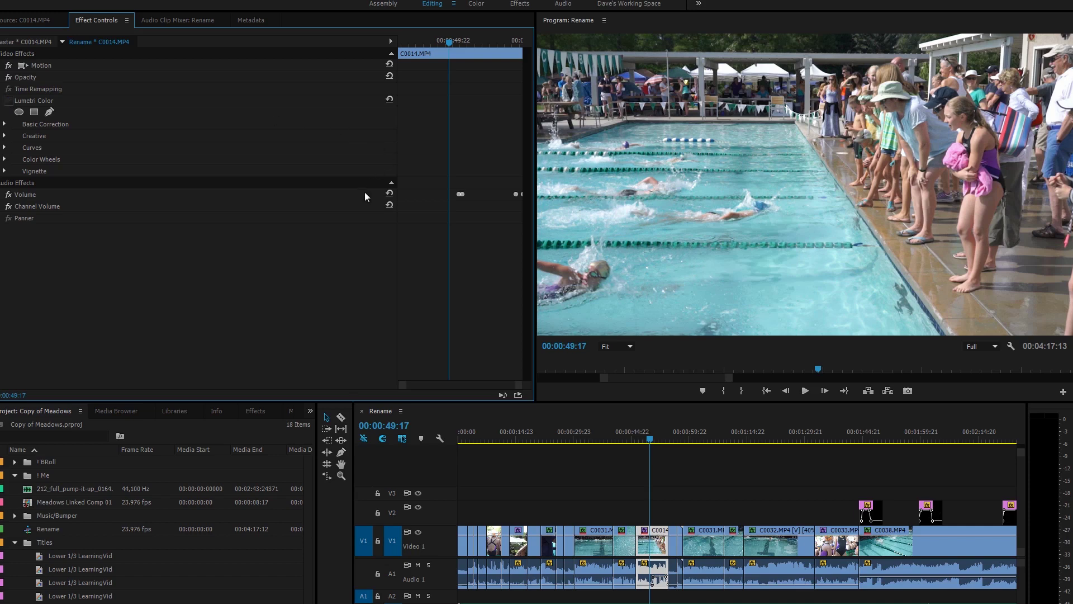
left_click(9, 101)
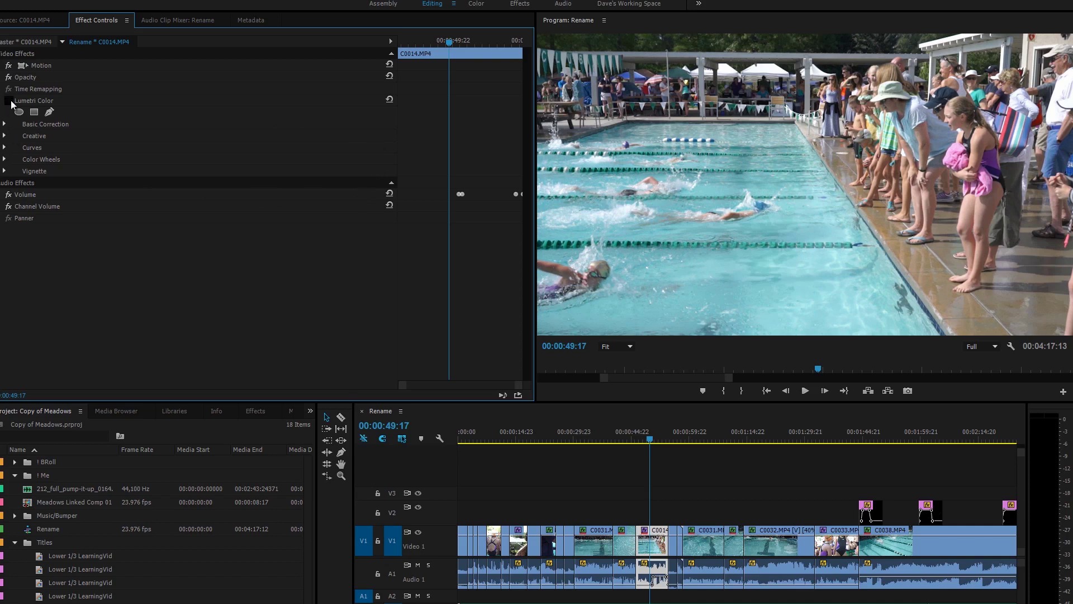